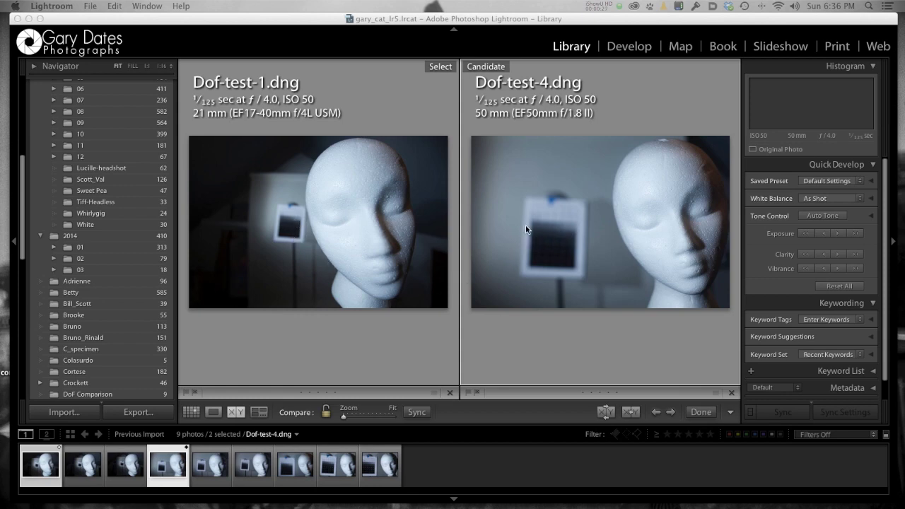
Zoom Dof-test-1 (21 mm) and Dof-test-4 (50 mm) to 1:4, panned onto the background chart
left_click(298, 227)
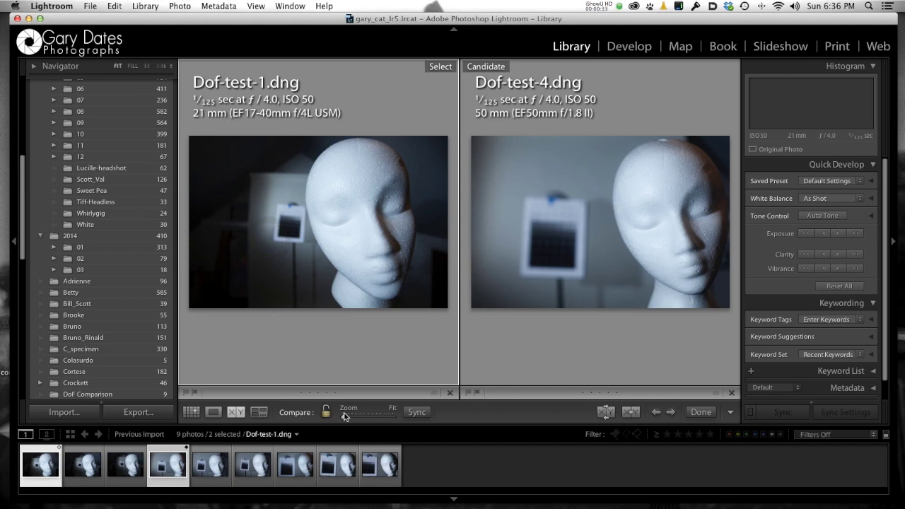
left_click_drag(345, 416, 367, 419)
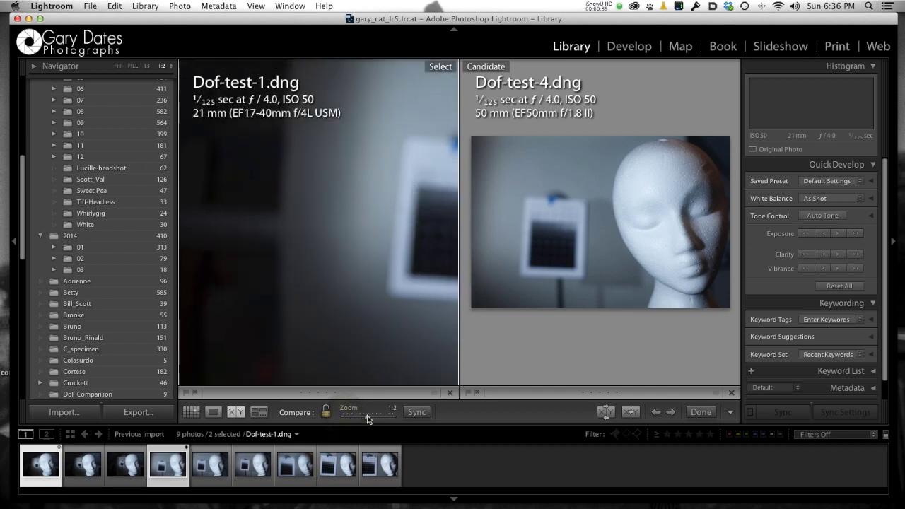
left_click_drag(374, 303, 174, 292)
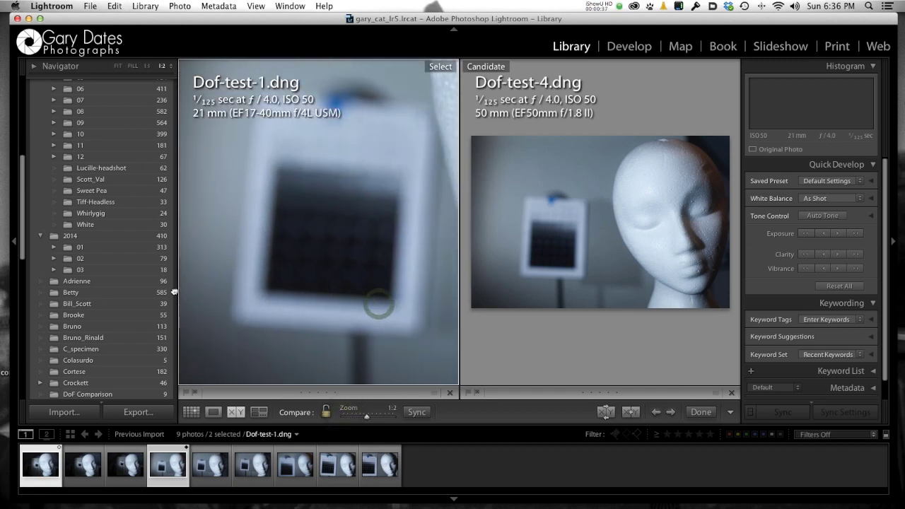
left_click(536, 259)
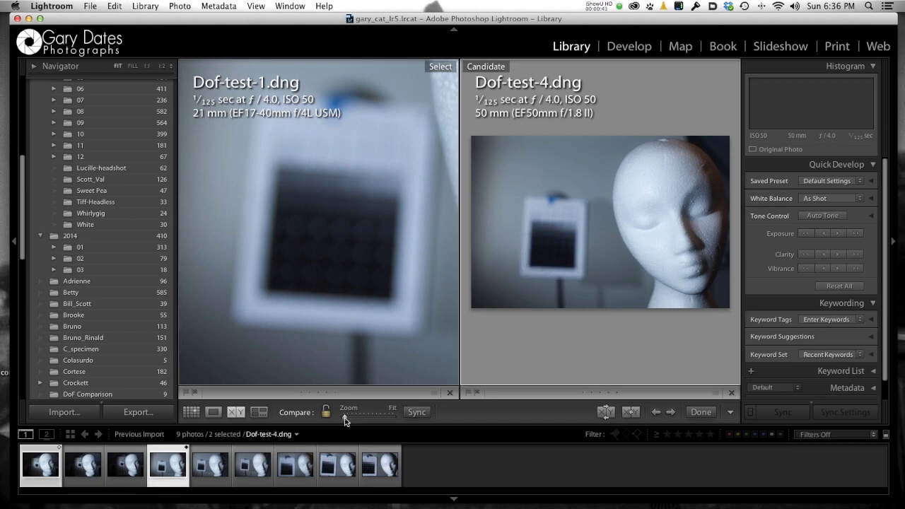
left_click_drag(345, 421, 358, 420)
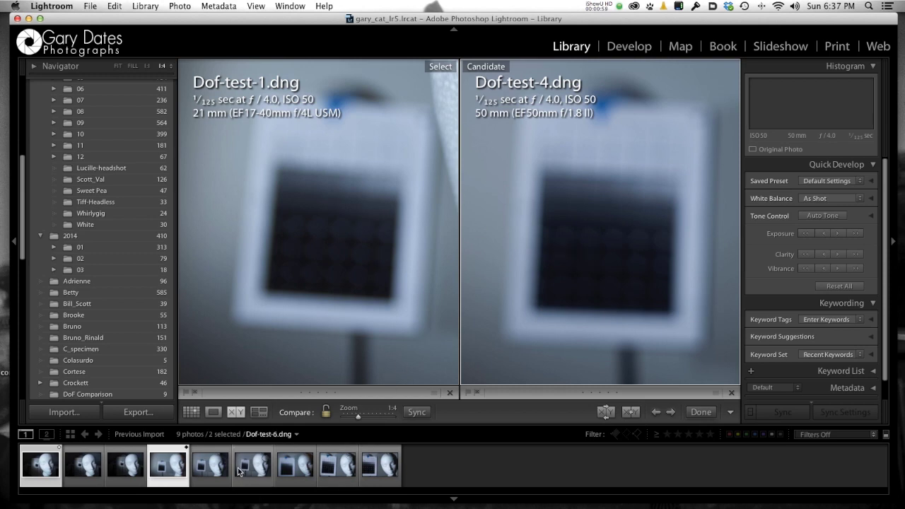
Make the 192 mm Dof-test-7 the Candidate at 1:2 and pan it across the chart
key("super+equal")
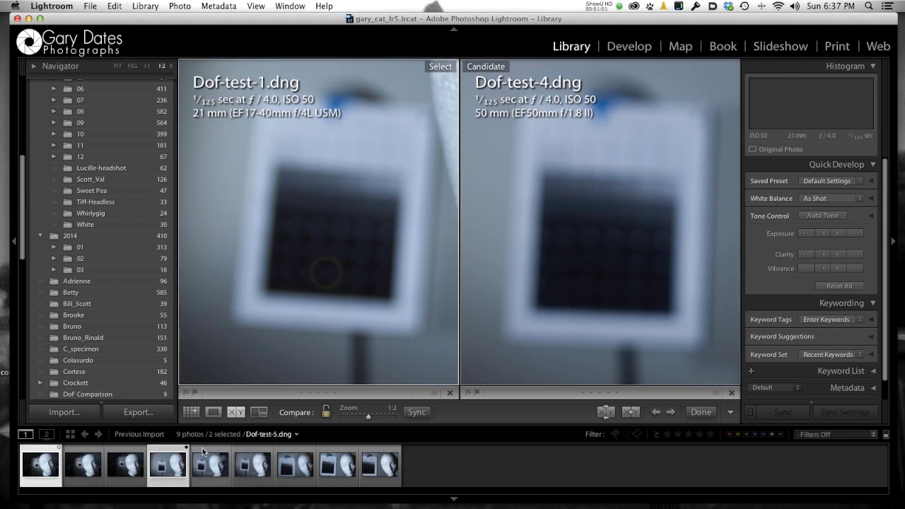
left_click(165, 453)
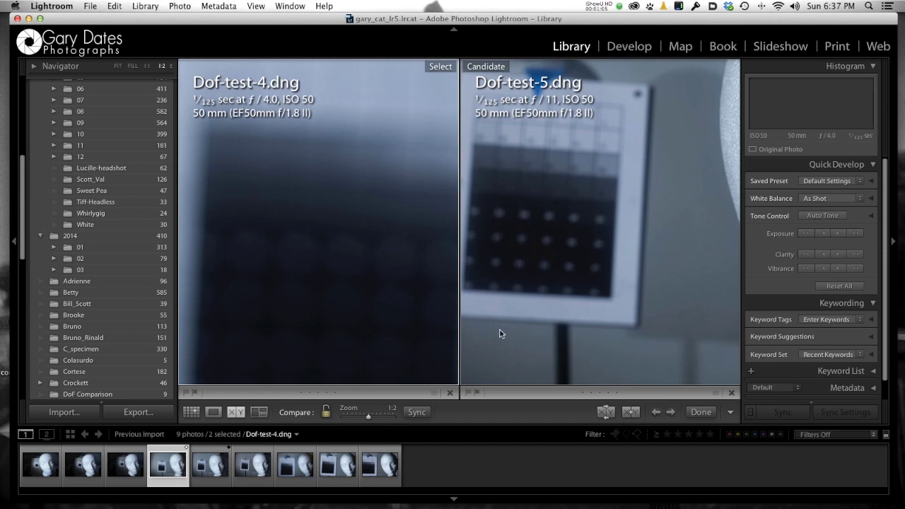
left_click(586, 317)
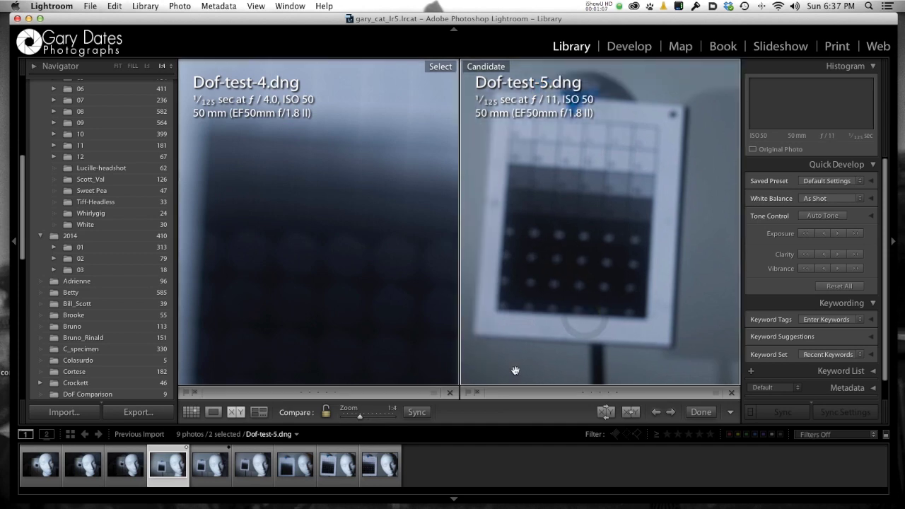
left_click(296, 460)
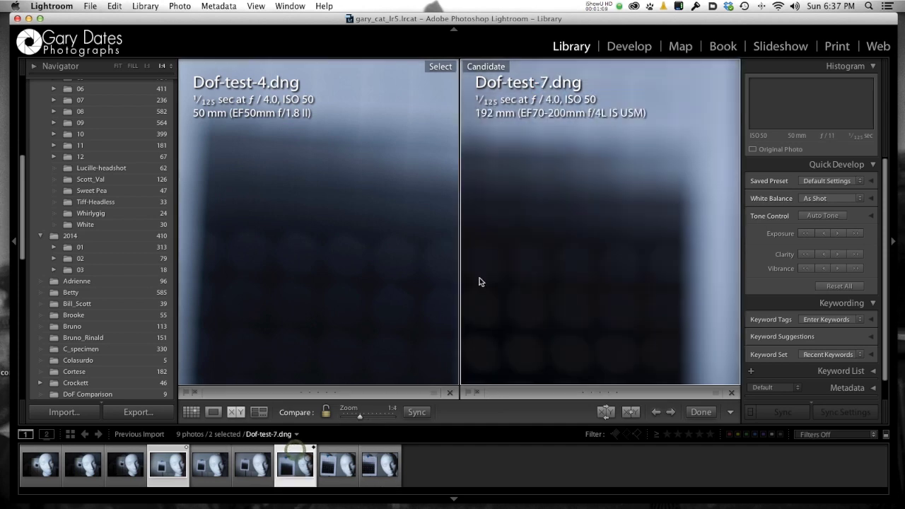
left_click_drag(571, 270, 610, 269)
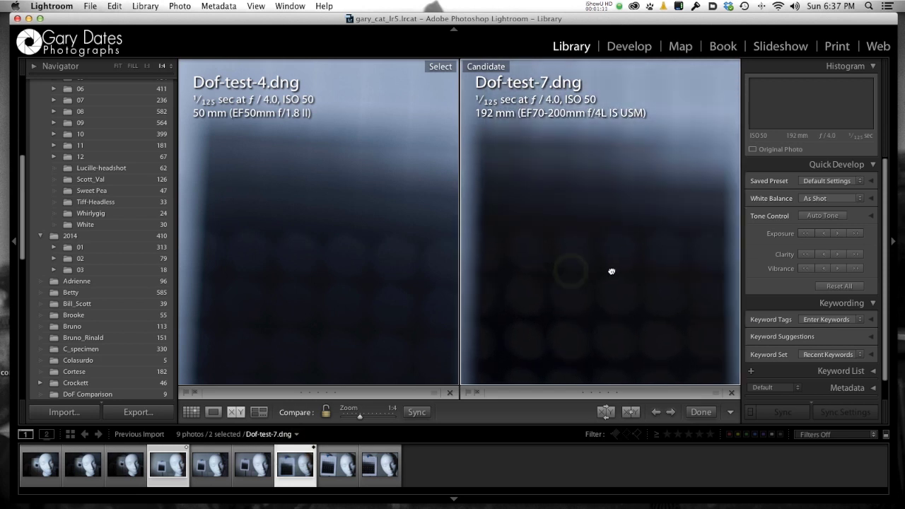
Zoom Dof-test-4 and Dof-test-7 out to 1:4 so the whole chart shows
left_click(380, 319)
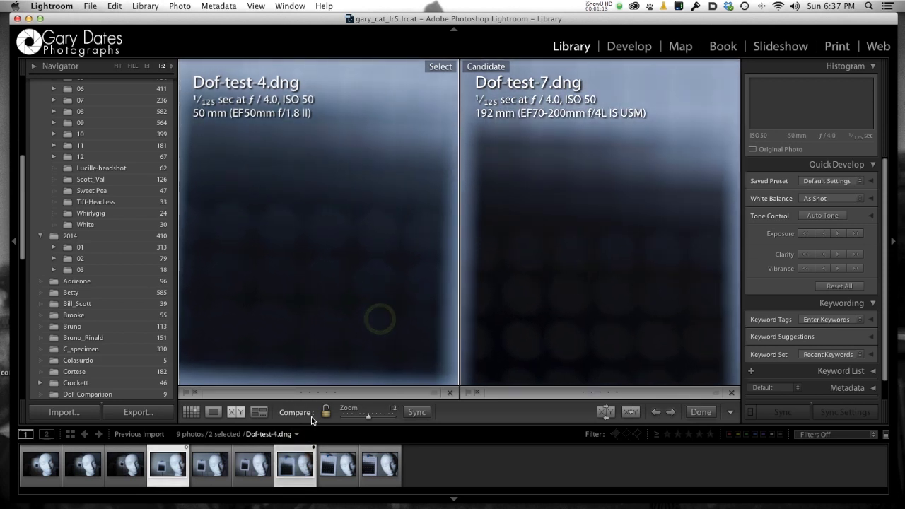
left_click_drag(367, 419, 360, 417)
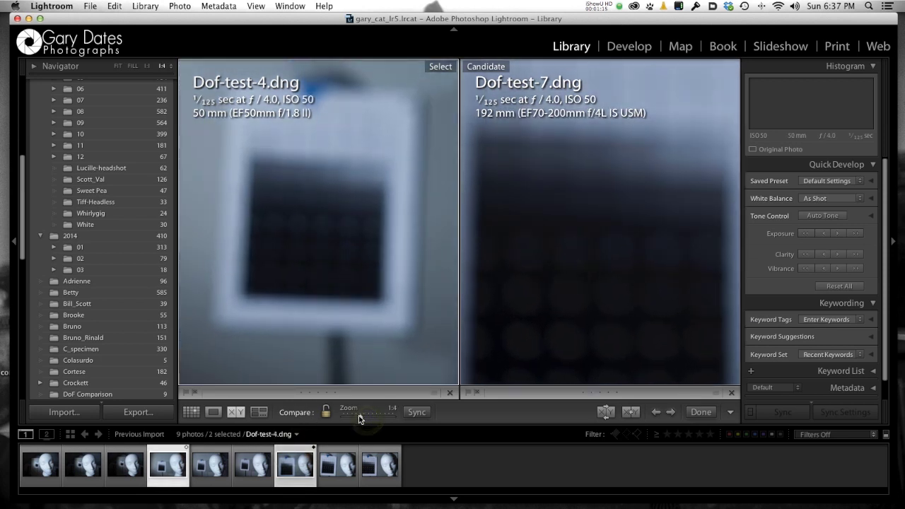
left_click(575, 330)
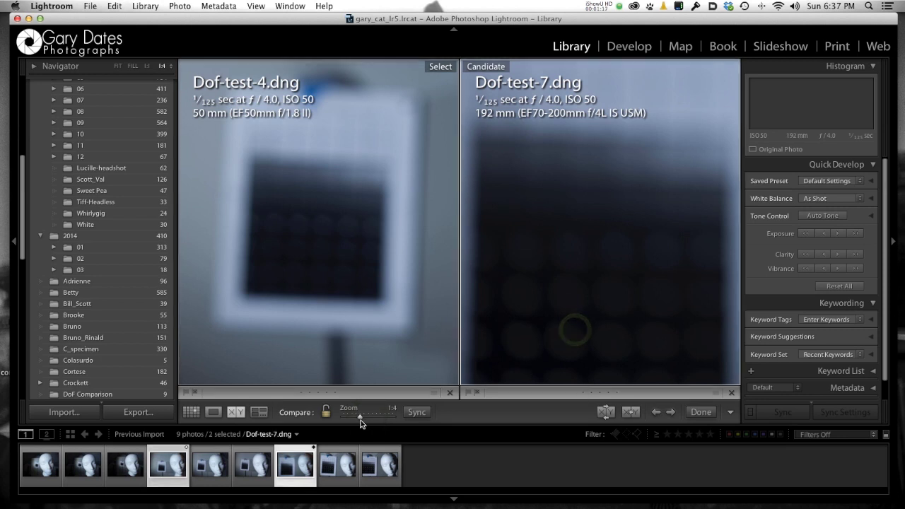
left_click_drag(355, 416, 357, 417)
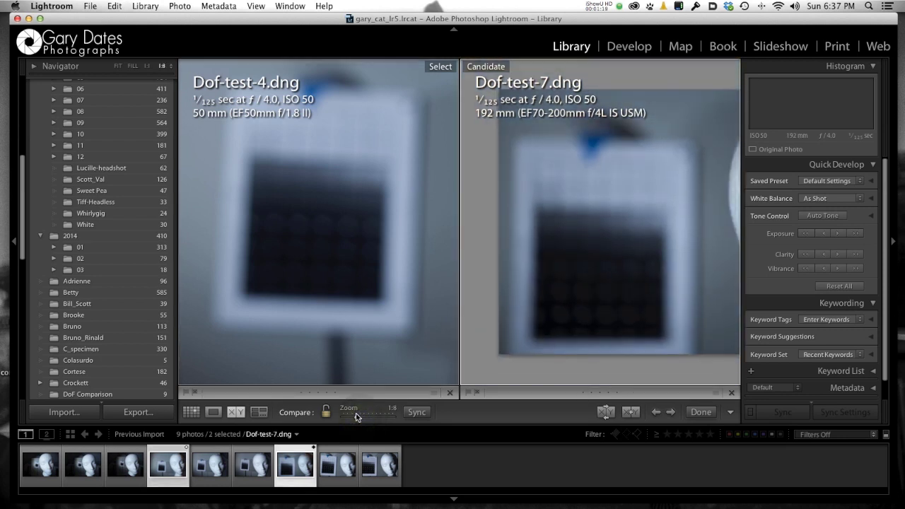
left_click(571, 268)
left_click(405, 222)
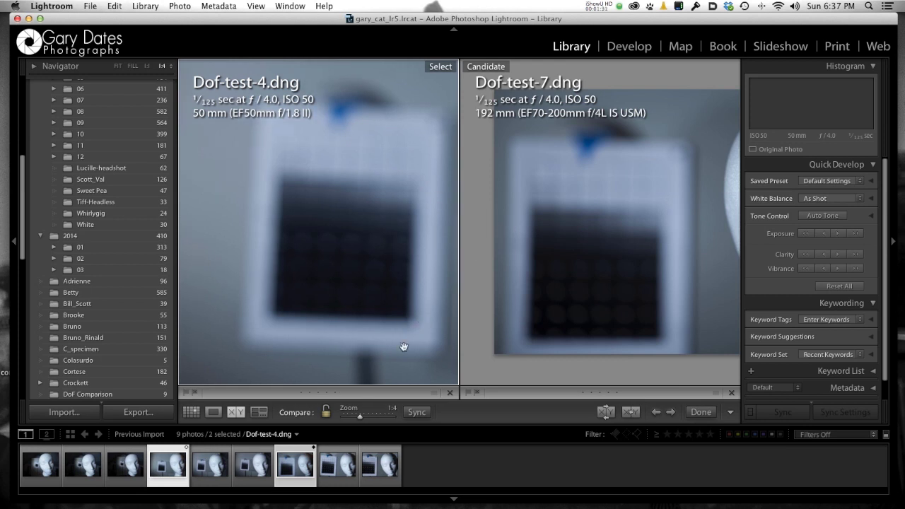
Put Dof-test-2 in the Select pane at 1:1, panned to the dark dotted chart area
left_click(79, 472)
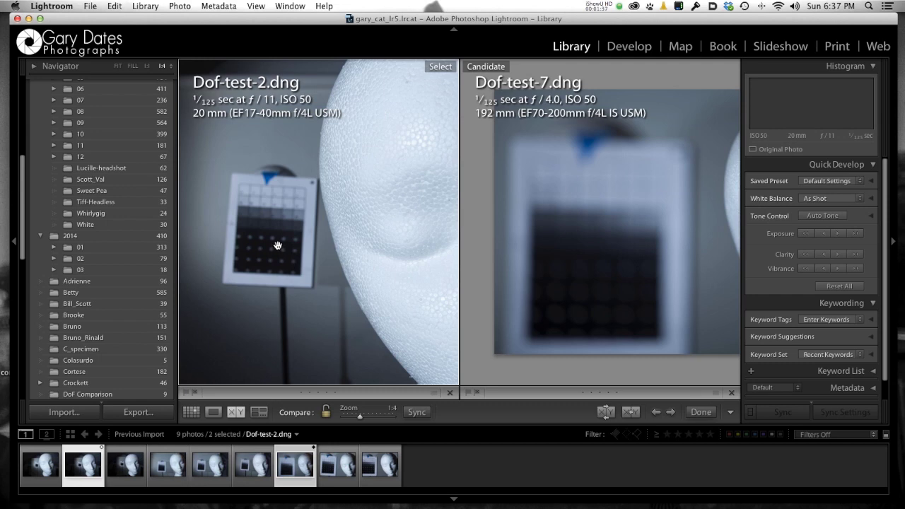
left_click_drag(360, 417, 371, 419)
left_click_drag(218, 281, 390, 268)
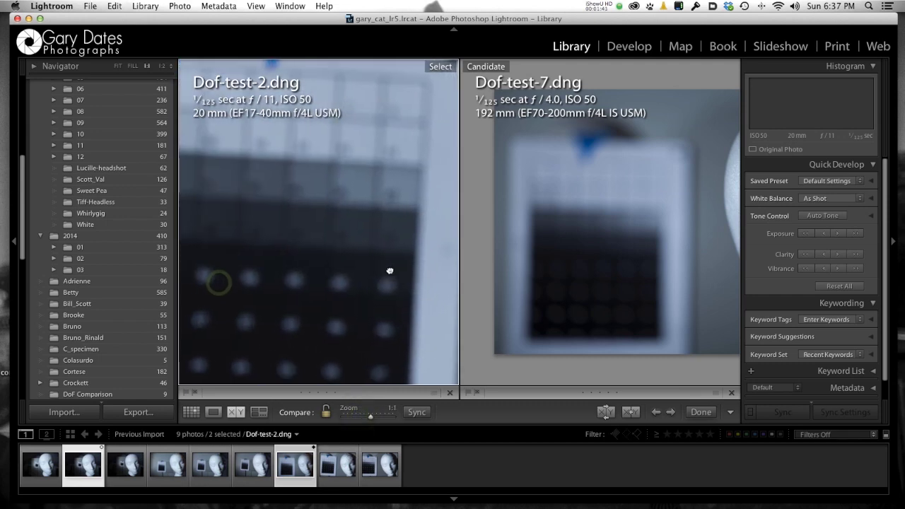
Make Dof-test-5 the Candidate and zoom both photos to 1:2
left_click(544, 302)
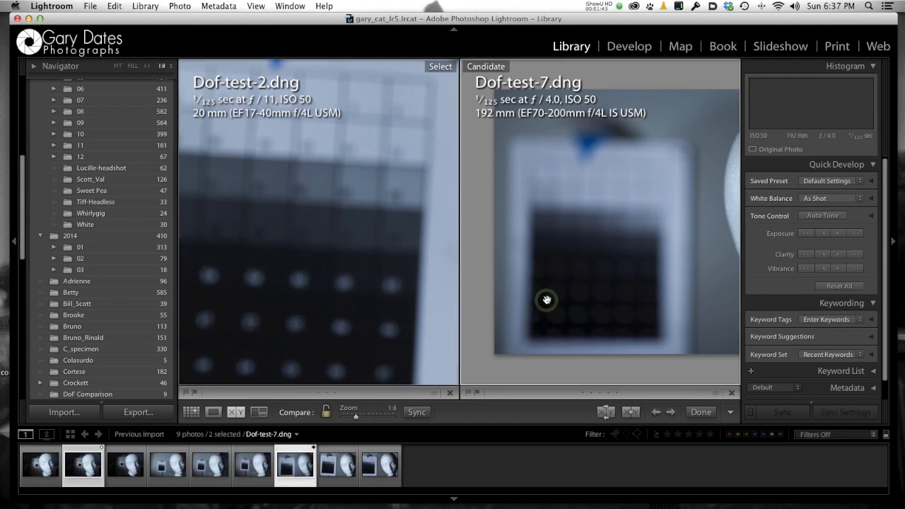
left_click(215, 455, "super")
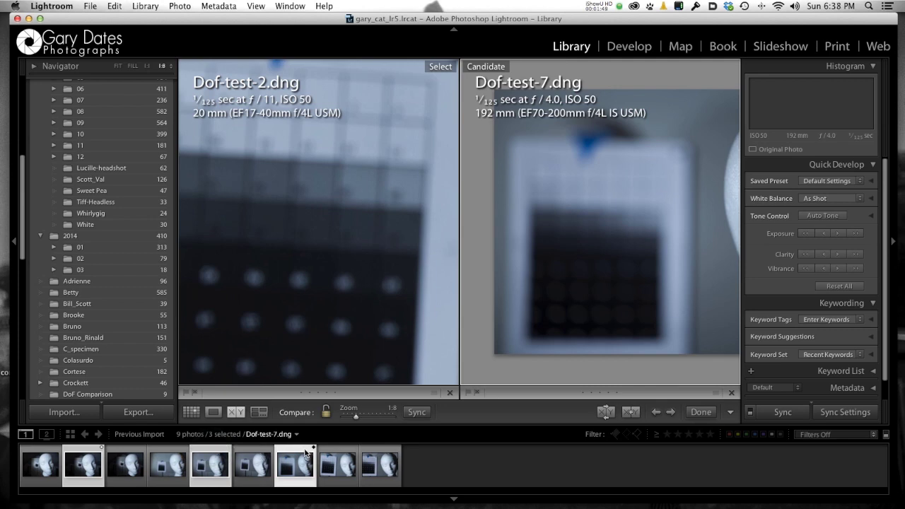
left_click(306, 452, "super")
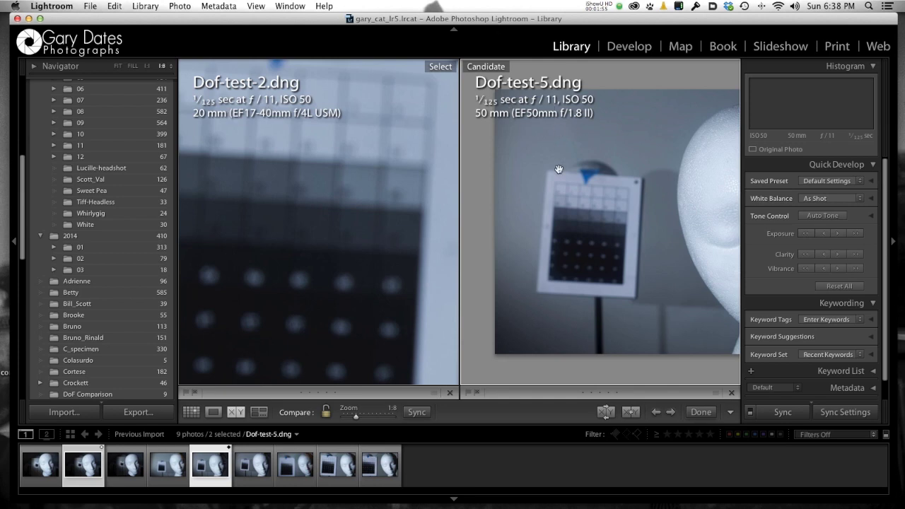
left_click(579, 235)
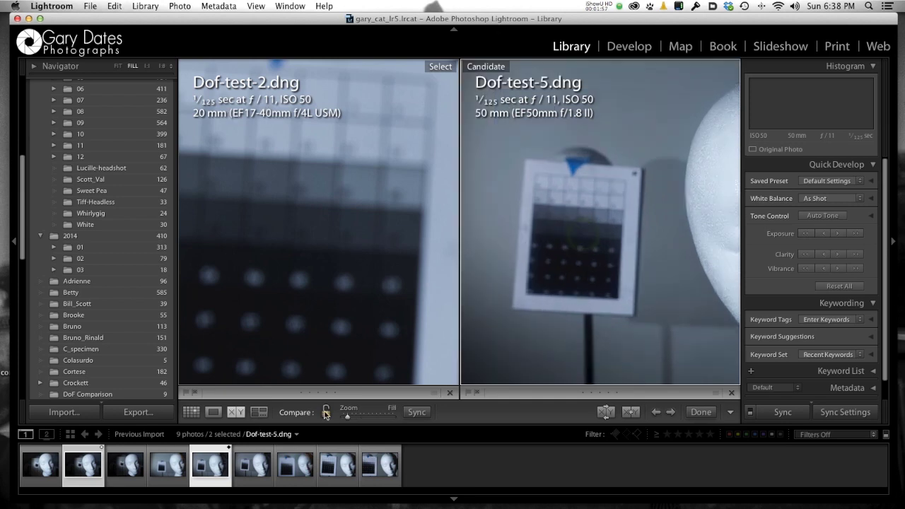
left_click_drag(350, 418, 368, 422)
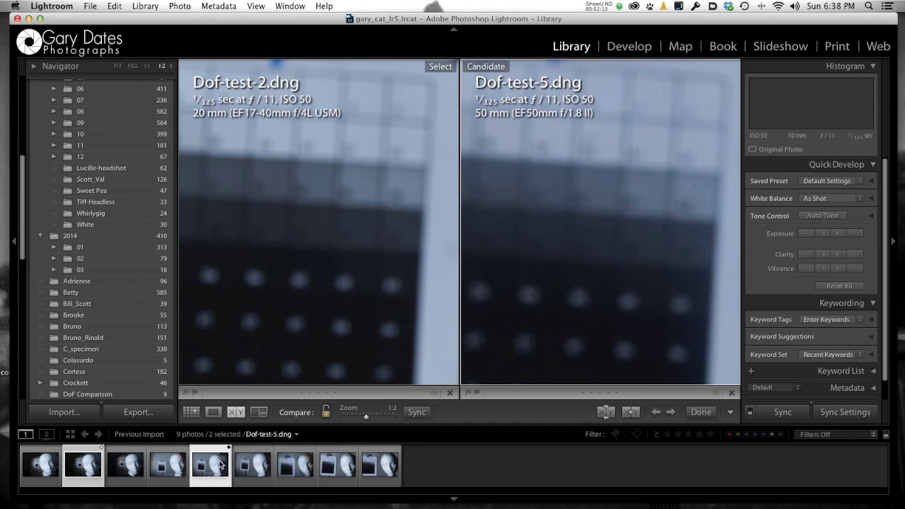
Compare Dof-test-5 against the 176 mm Dof-test-8 as Candidate, zoomed to 1:2
left_click(296, 297)
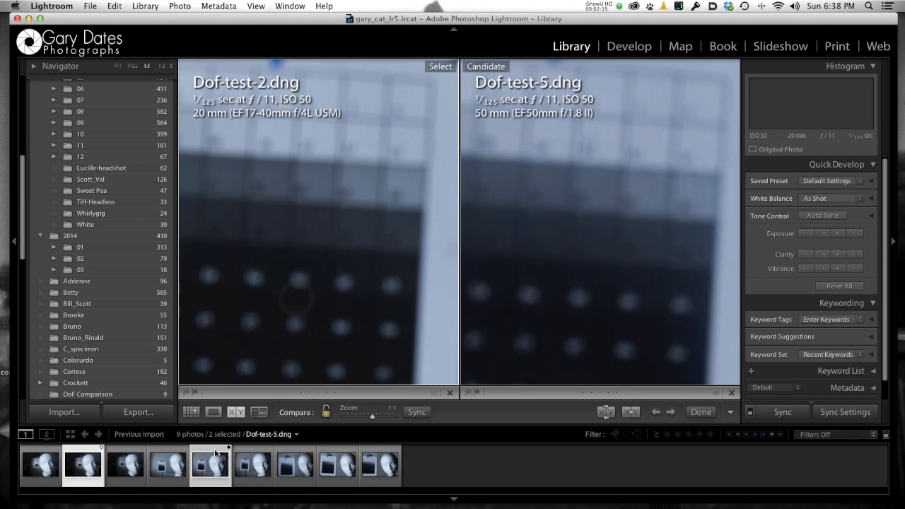
key("Up")
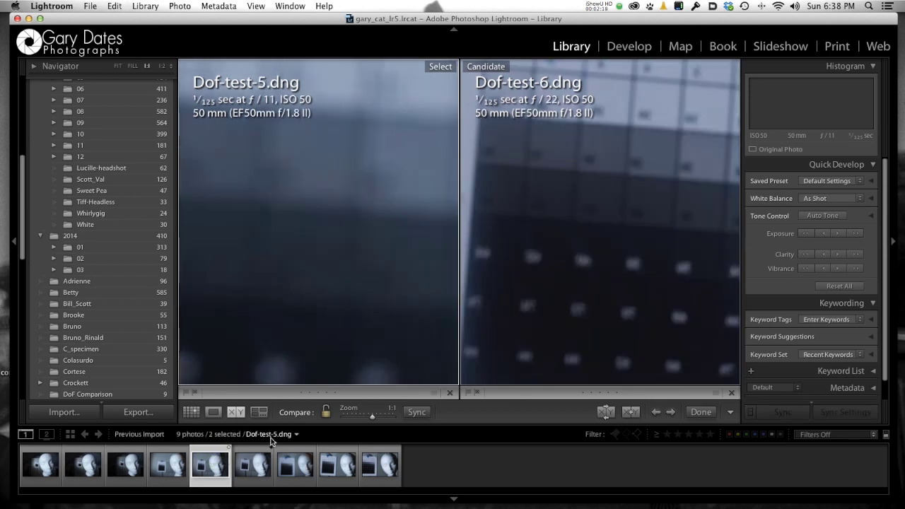
left_click(549, 309)
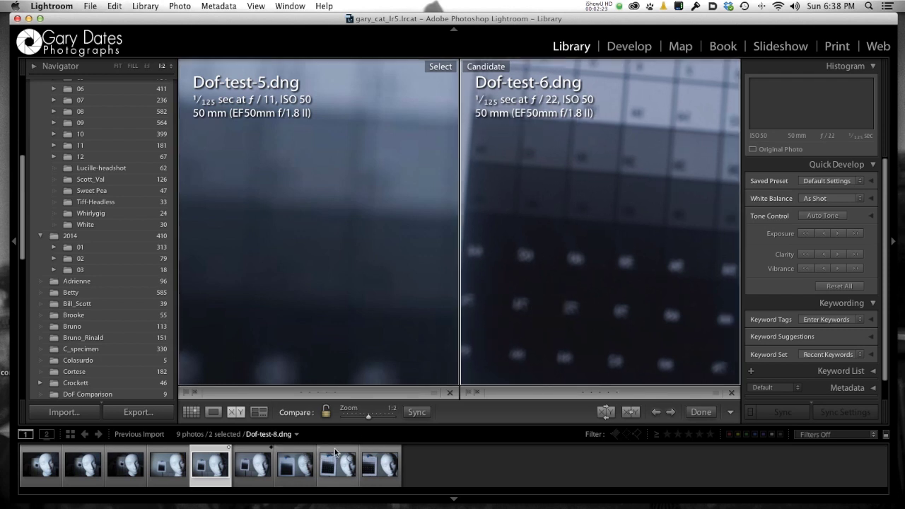
left_click(336, 453)
left_click(591, 248)
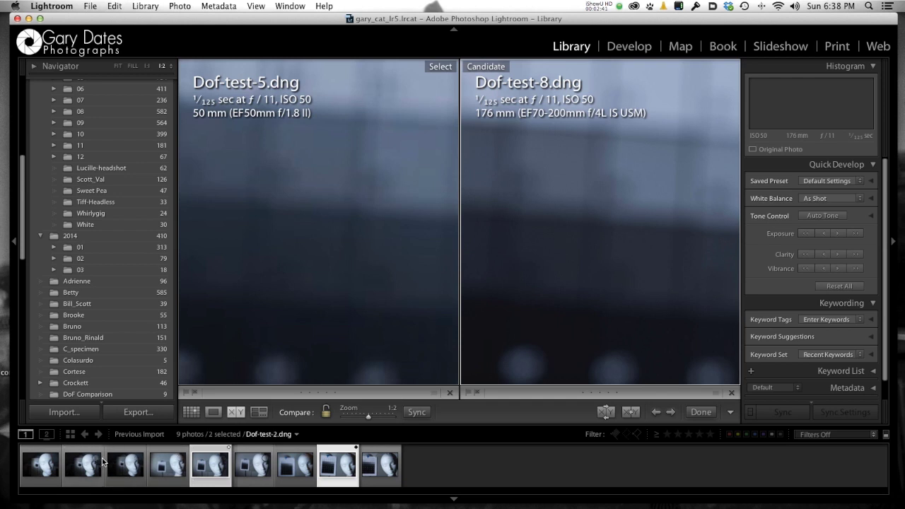
Set Dof-test-3 as Select and Dof-test-6 as Candidate, both f/22
left_click(280, 297)
left_click(132, 452)
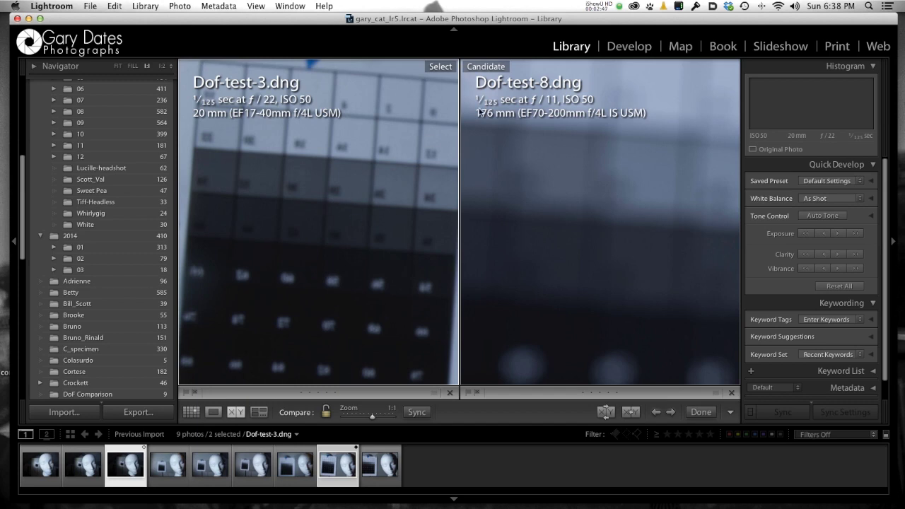
left_click(583, 205)
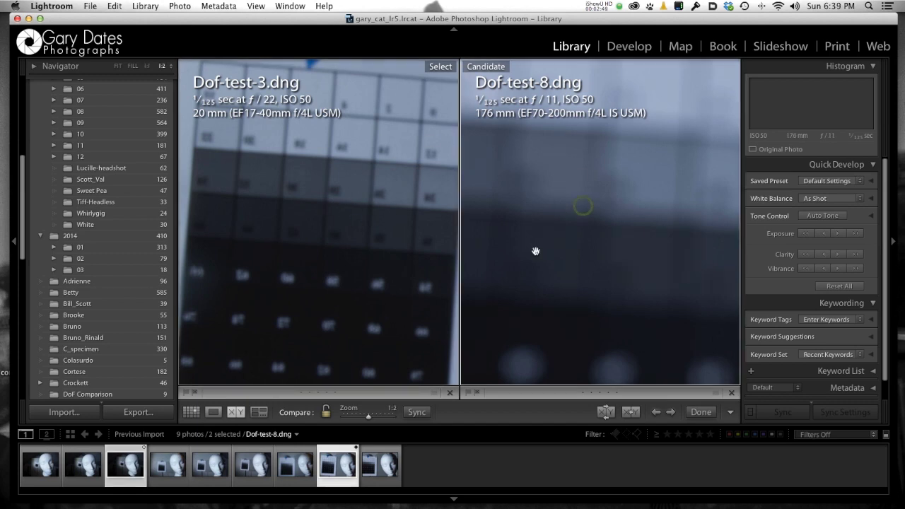
left_click(343, 449)
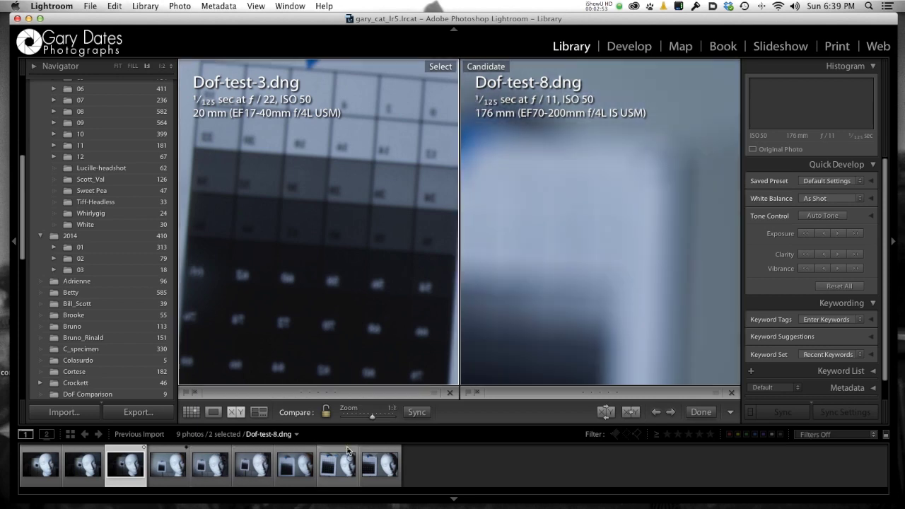
left_click(253, 461)
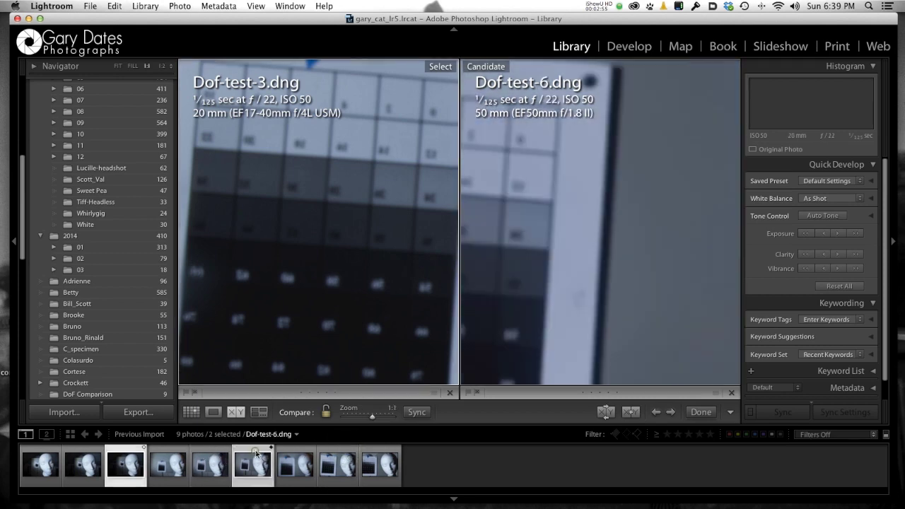
Magnify Dof-test-6 to 1:2 on the chart, pan Dof-test-3, then show Dof-test-3 whole
left_click(675, 262)
left_click_drag(675, 263, 481, 314)
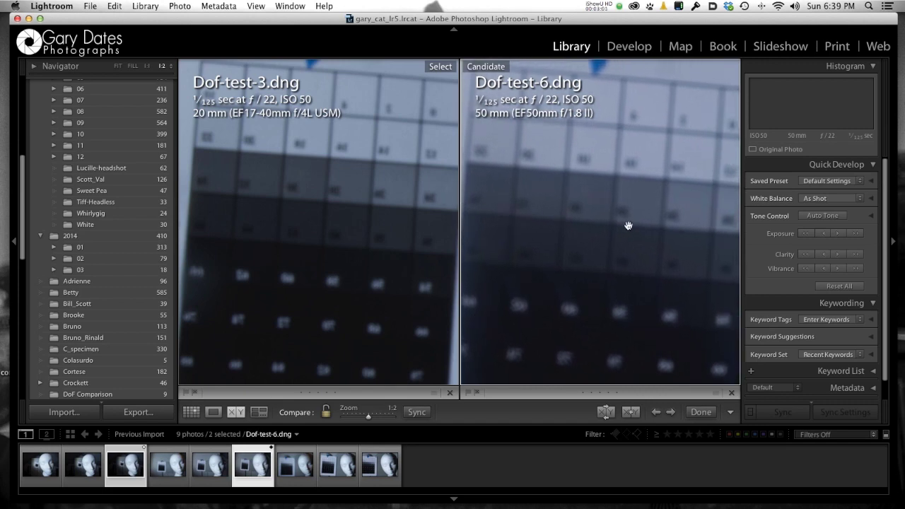
left_click_drag(205, 349, 243, 309)
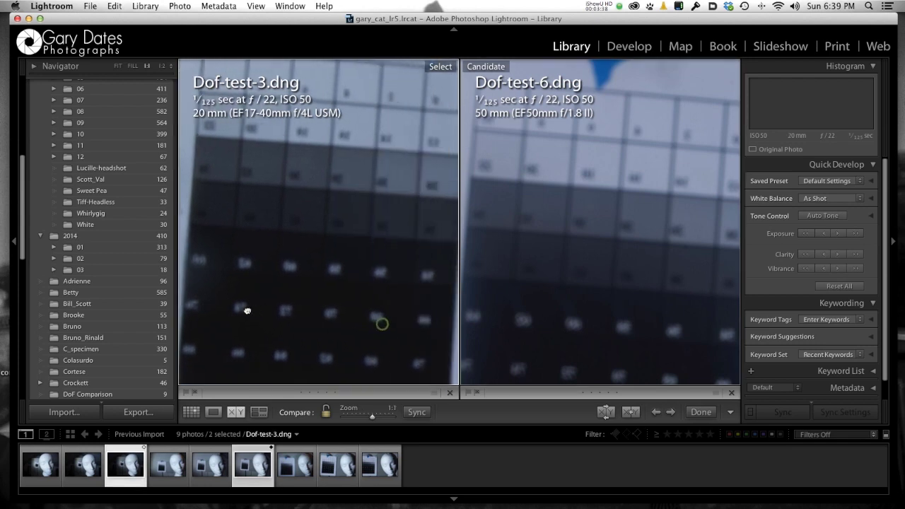
left_click(306, 274)
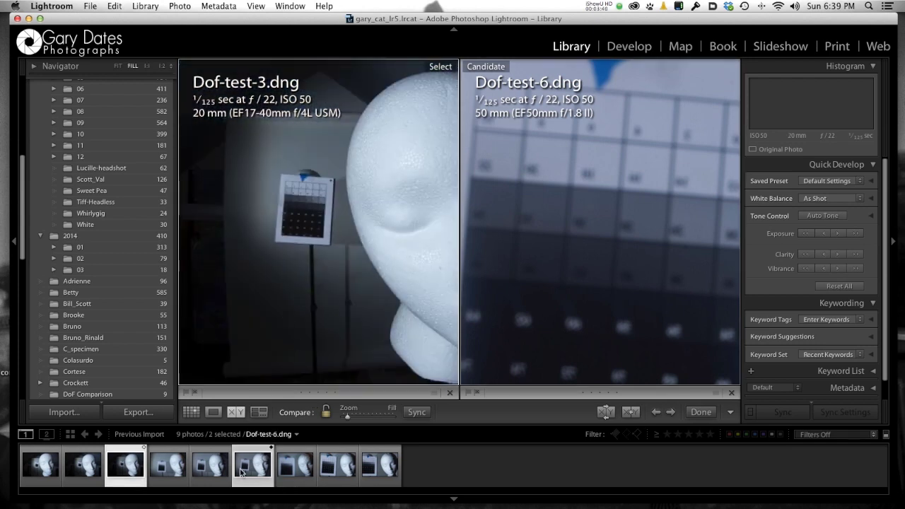
Make the 165 mm Dof-test-9 the Candidate, magnified 1:2 and panned onto the chart squares
left_click(246, 454)
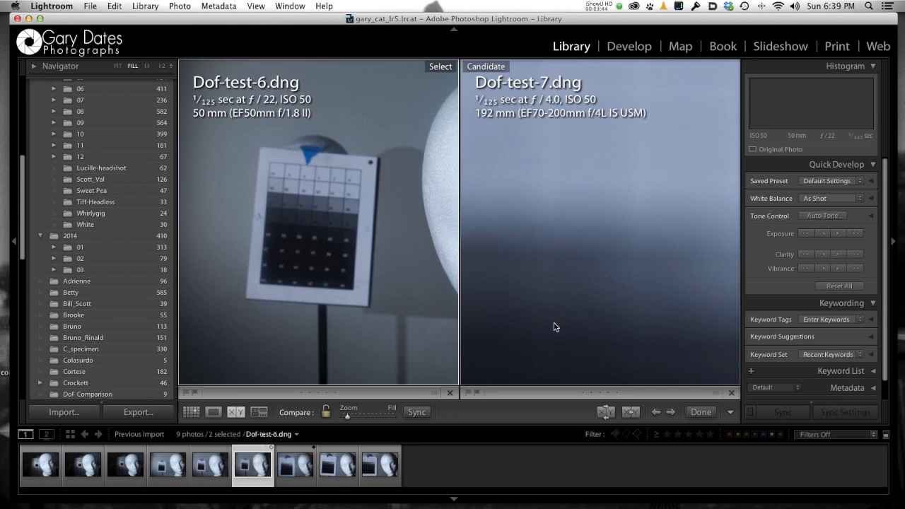
left_click(574, 291)
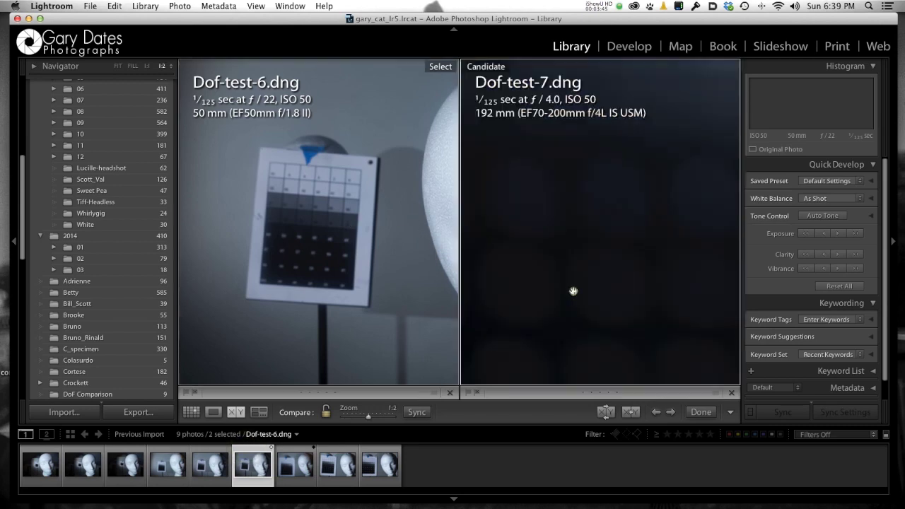
left_click(376, 452)
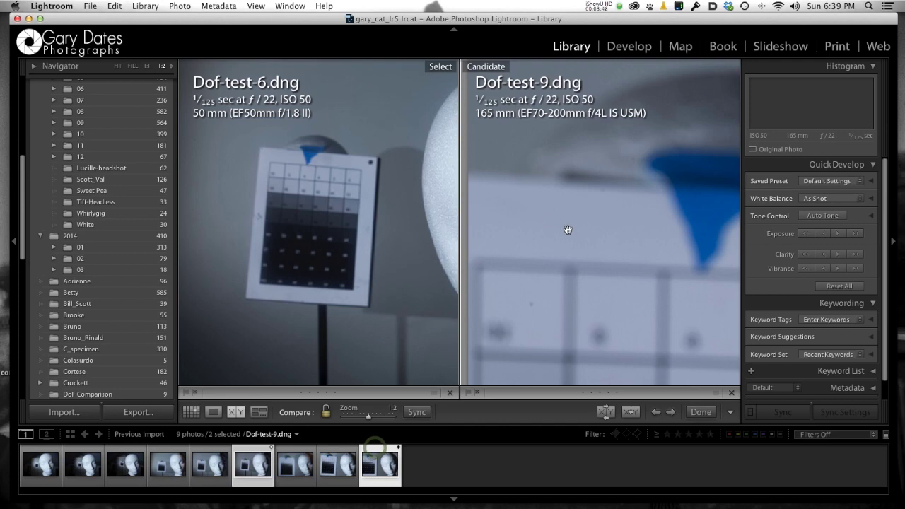
left_click_drag(596, 246, 606, 125)
Magnify Dof-test-6 to 1:1 on the chart squares and align Dof-test-9's view with it
left_click(316, 220)
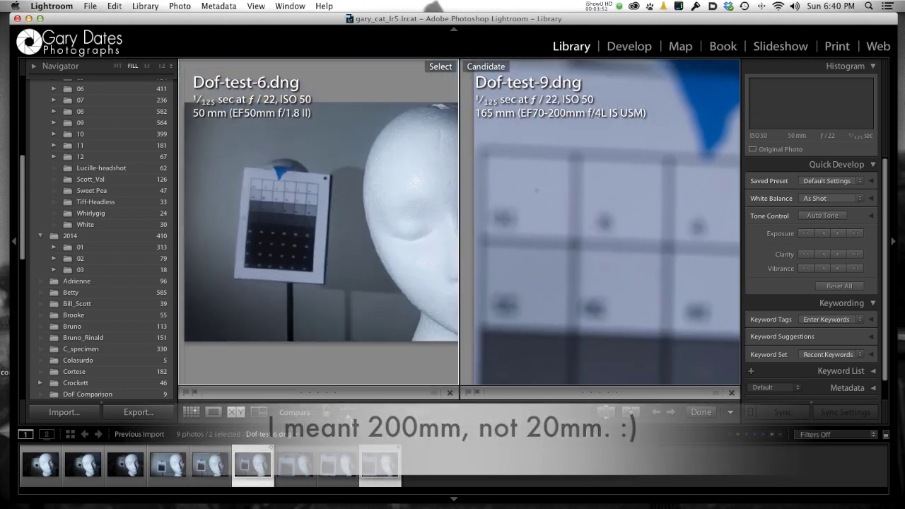
left_click(371, 420)
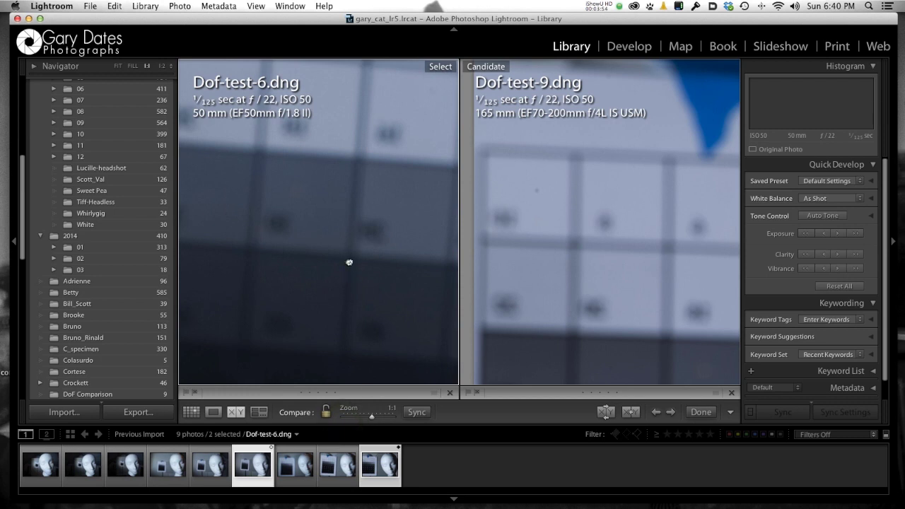
left_click_drag(348, 262, 341, 444)
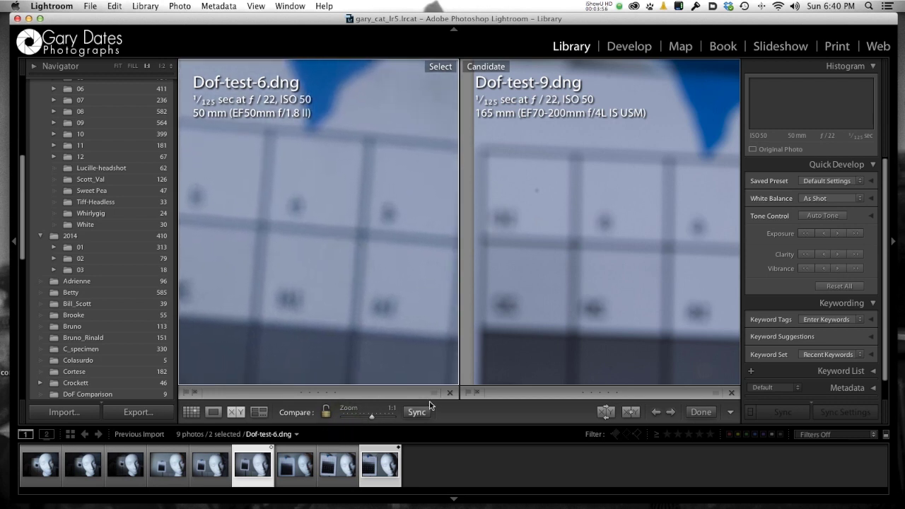
mouse_move(542, 297)
left_mouse_down()
mouse_move(598, 295)
mouse_move(488, 279)
mouse_move(530, 290)
left_mouse_up()
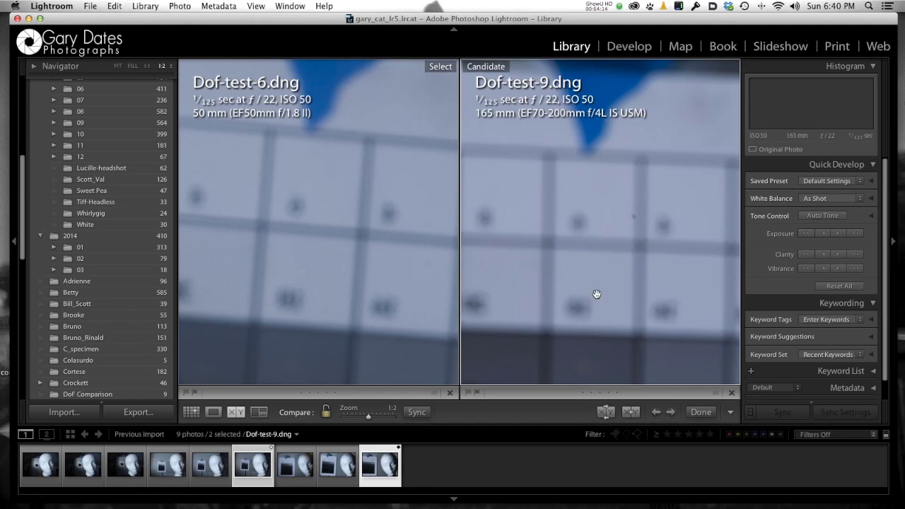
left_click_drag(597, 294, 595, 292)
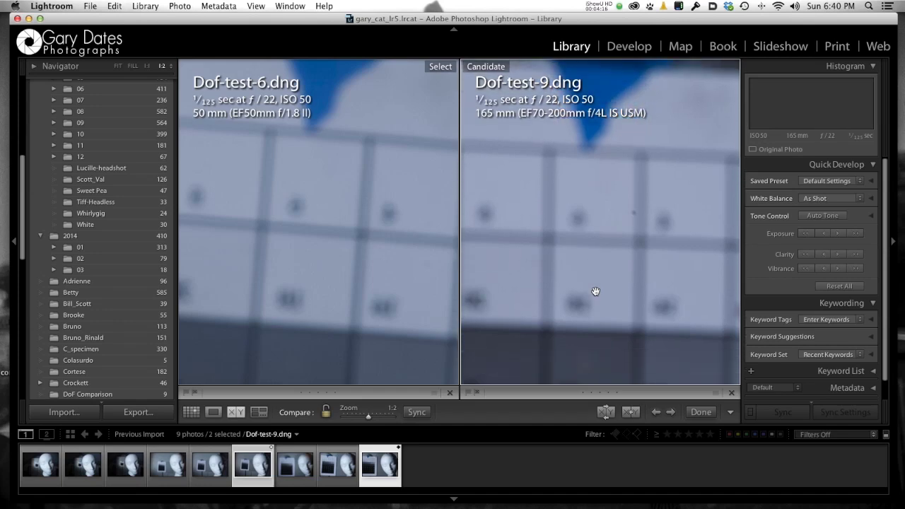